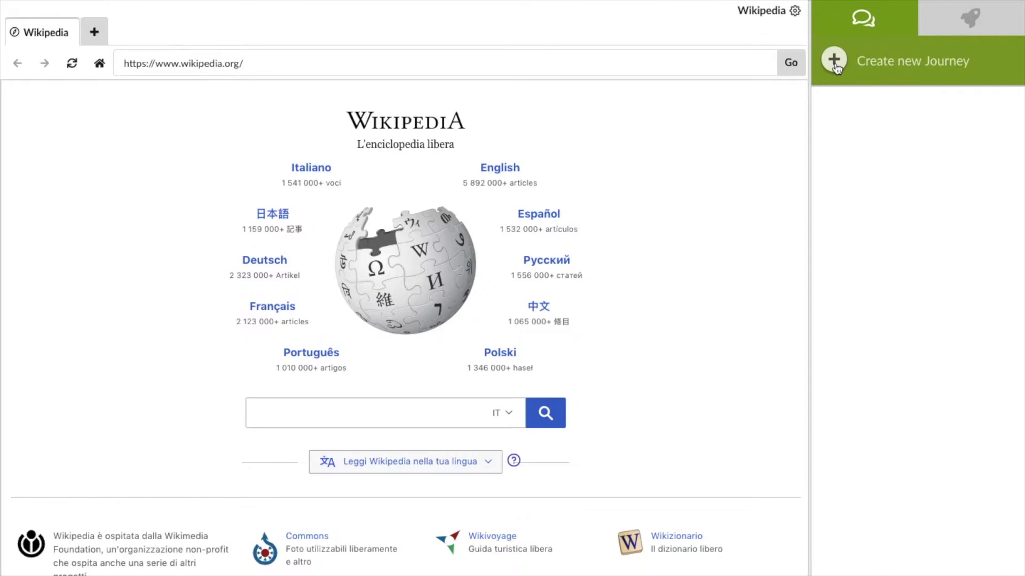
Create and save a new journey named 'Search for English articles'.
{"action": "left_click", "coordinate": [834, 62]}
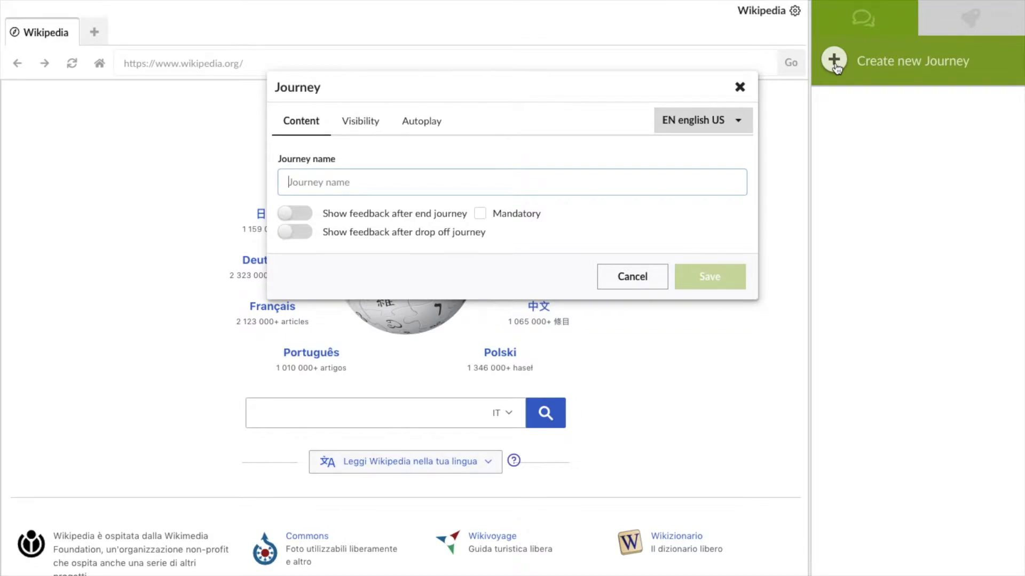
{"action": "type", "text": "Search for E"}
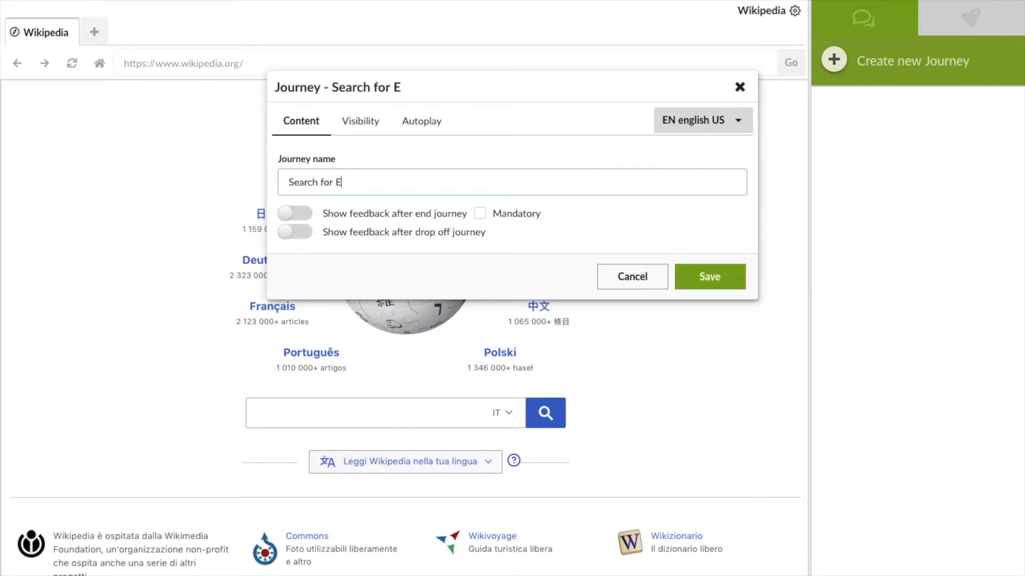
{"action": "type", "text": "nglish a"}
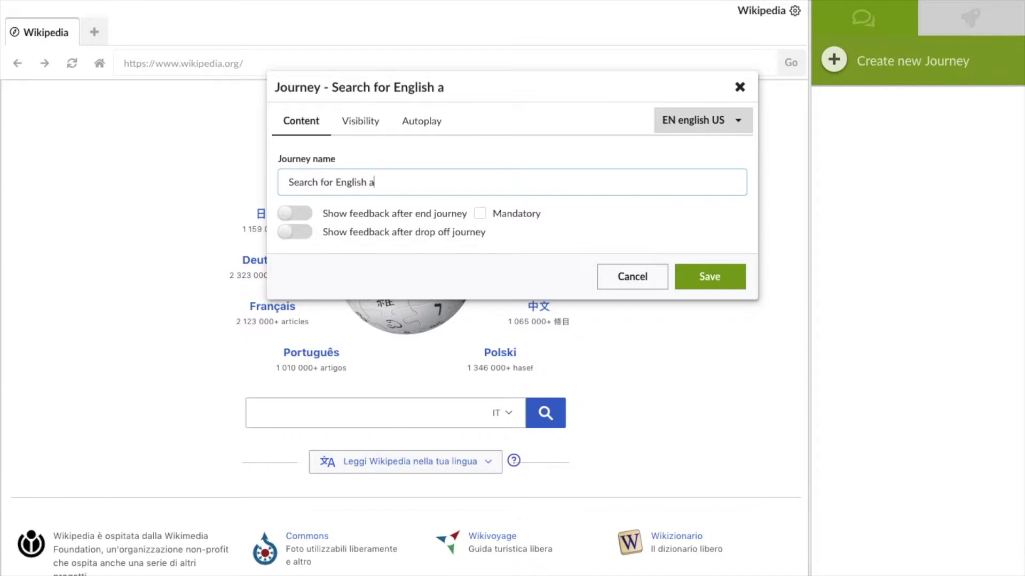
{"action": "type", "text": "rticles"}
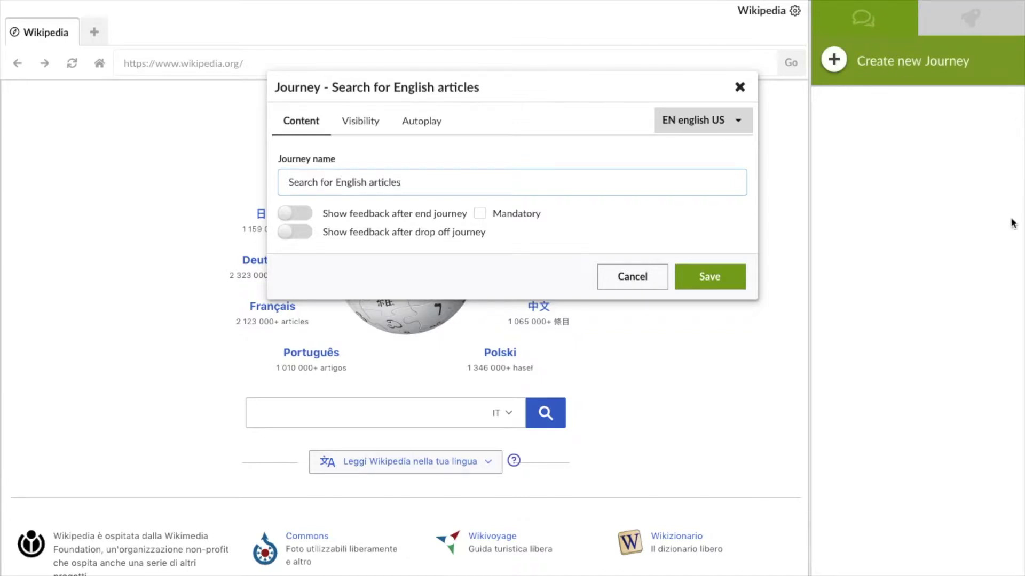
{"action": "left_click", "coordinate": [693, 279]}
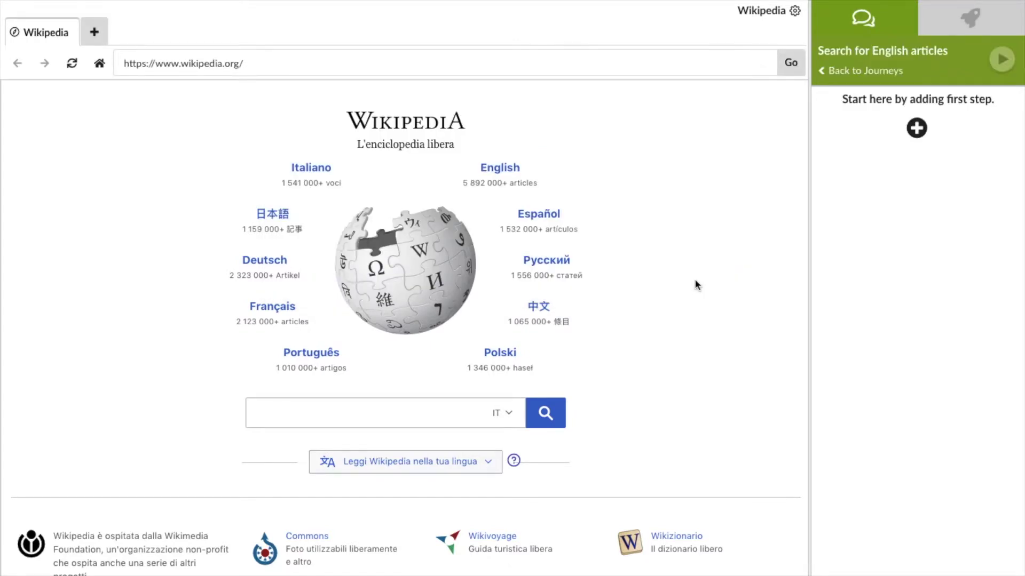
Add a step on the English link titled 'Select language' reading 'Here we'll select English'.
{"action": "left_click", "coordinate": [916, 128]}
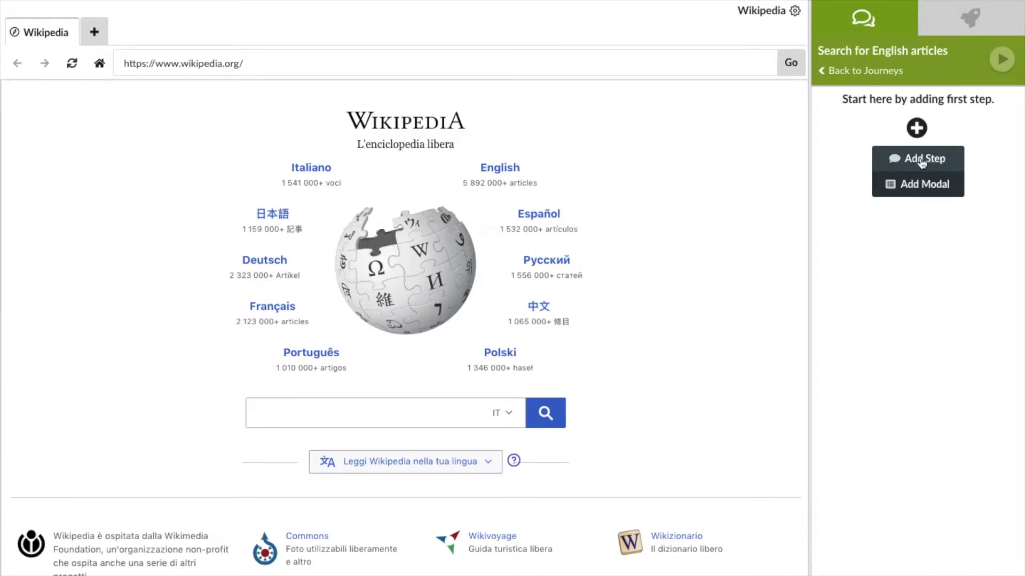
{"action": "left_click", "coordinate": [918, 158]}
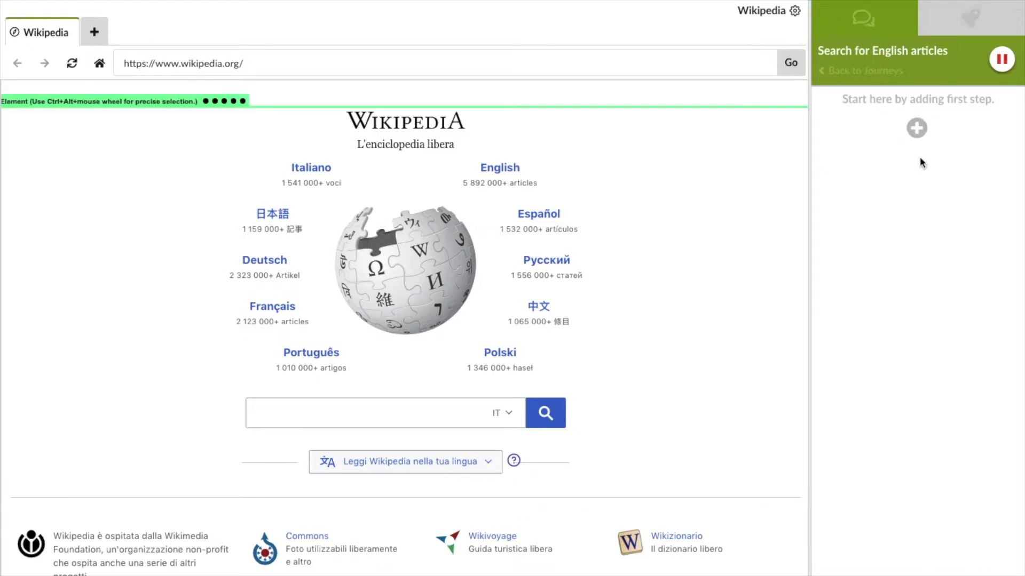
{"action": "left_click", "coordinate": [507, 180]}
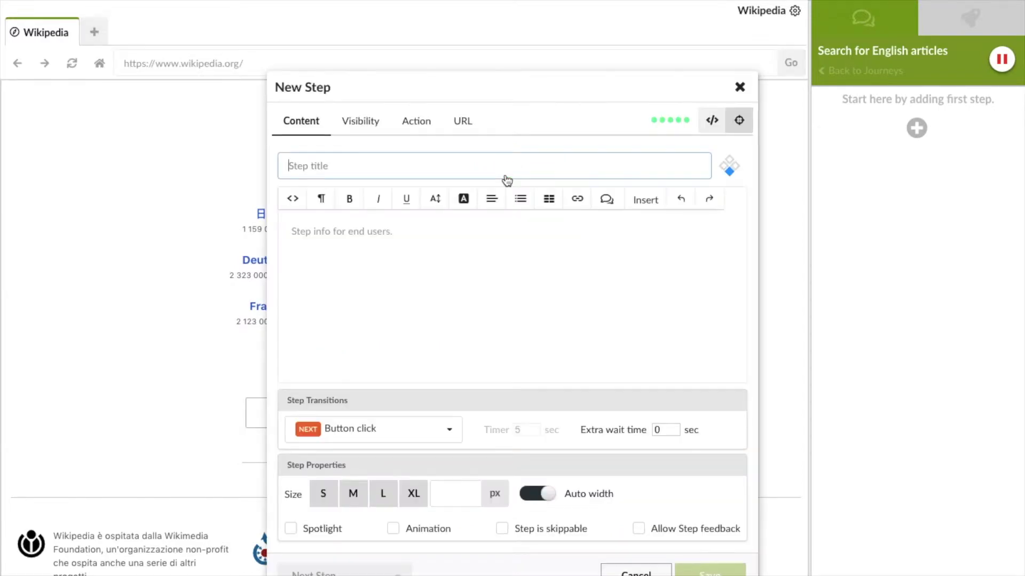
{"action": "type", "text": "Select language"}
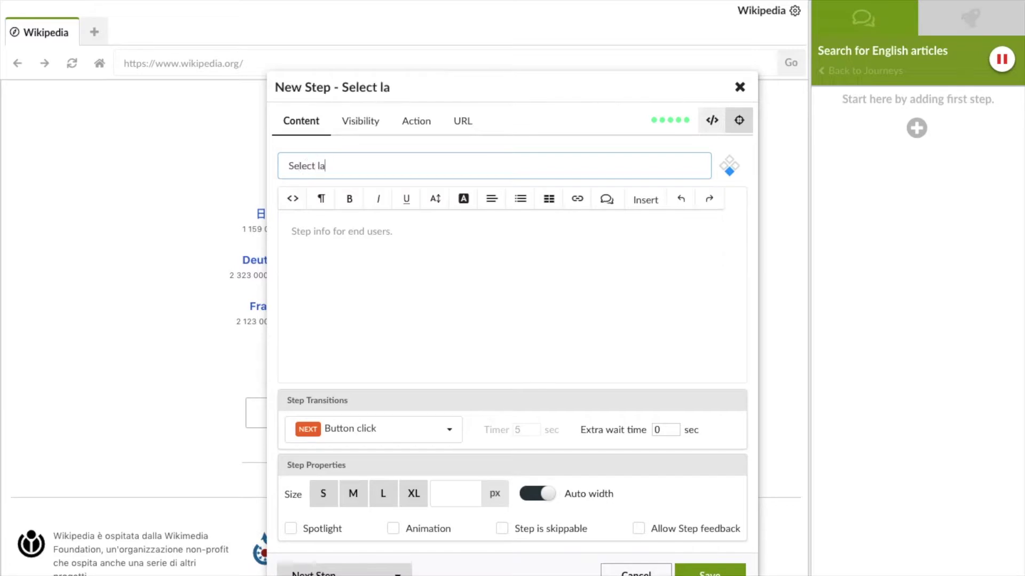
{"action": "left_click", "coordinate": [426, 242]}
{"action": "type", "text": "Here we'll select Engli"}
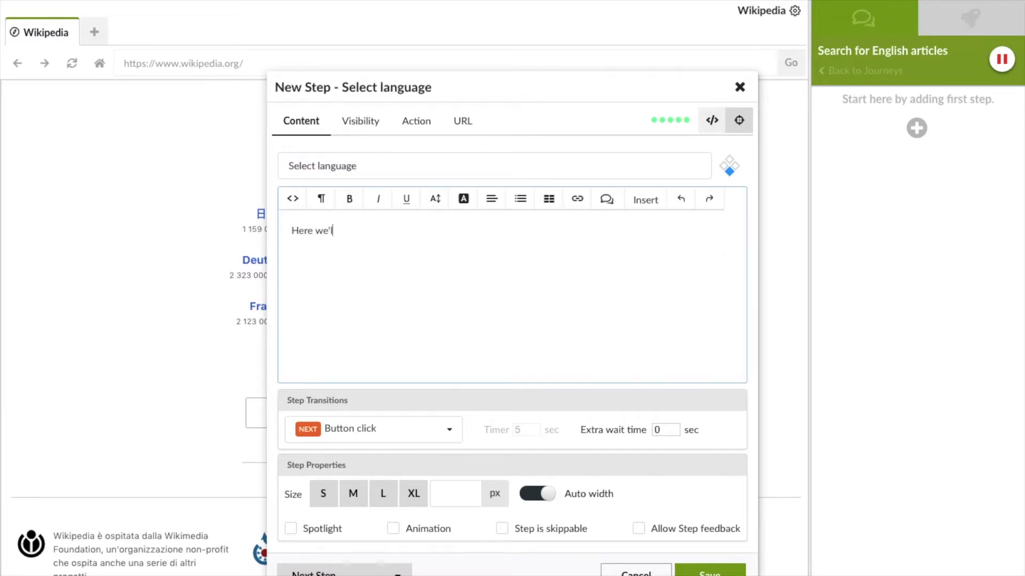
{"action": "type", "text": "sh"}
Set the Select language step's transition from Button click to Click and save it.
{"action": "left_click_drag", "start_coordinate": [535, 87], "coordinate": [777, 84]}
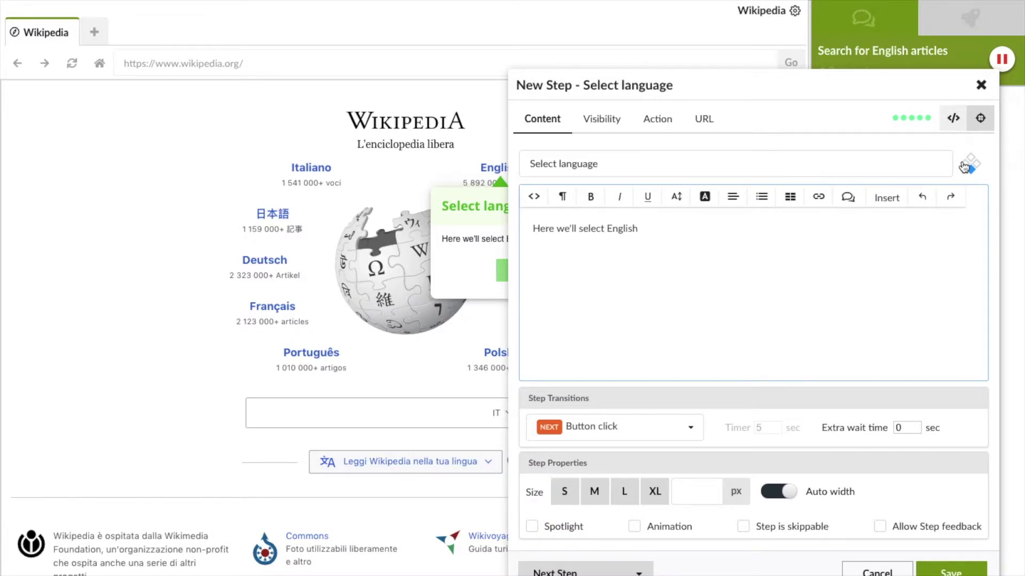
{"action": "mouse_move", "coordinate": [890, 76]}
{"action": "left_mouse_down"}
{"action": "mouse_move", "coordinate": [942, 66]}
{"action": "mouse_move", "coordinate": [880, 81]}
{"action": "left_mouse_up"}
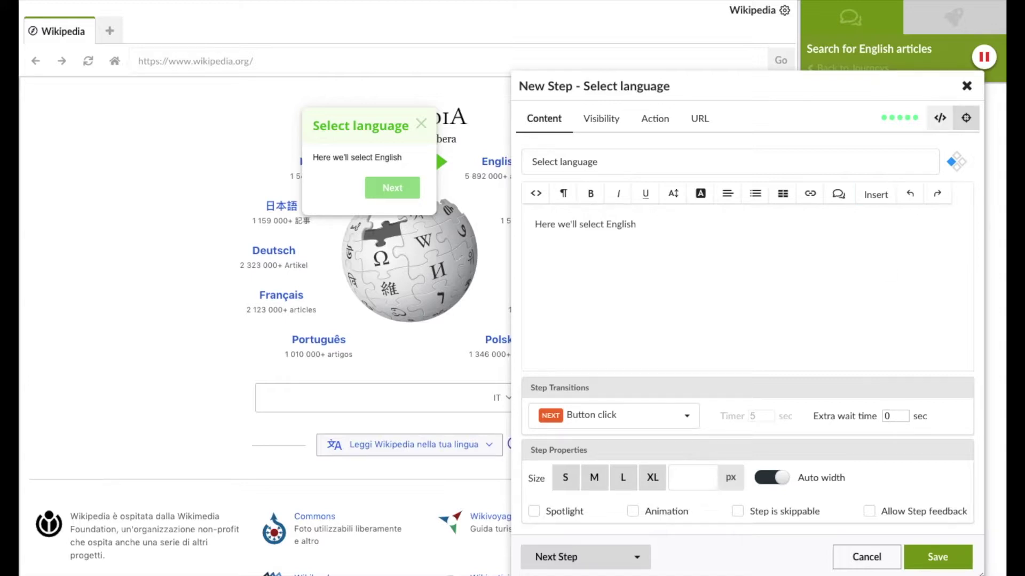
{"action": "left_click", "coordinate": [683, 417]}
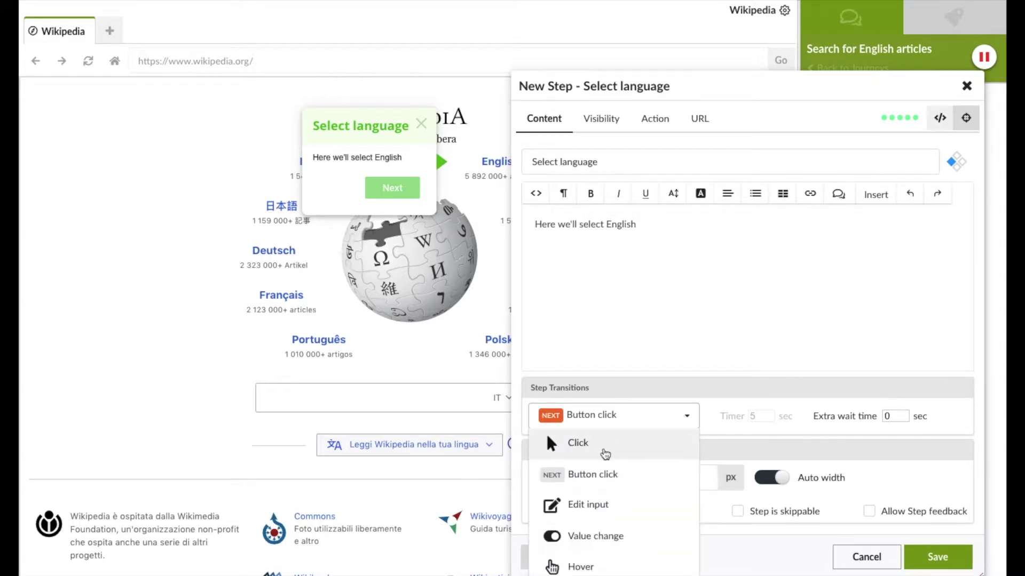
{"action": "left_click", "coordinate": [604, 453]}
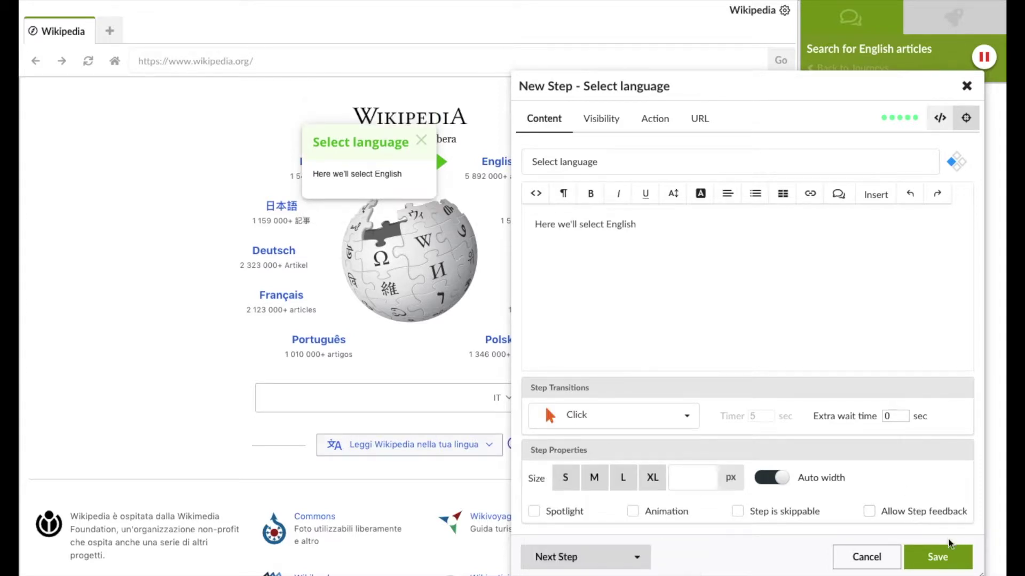
{"action": "left_click", "coordinate": [939, 558]}
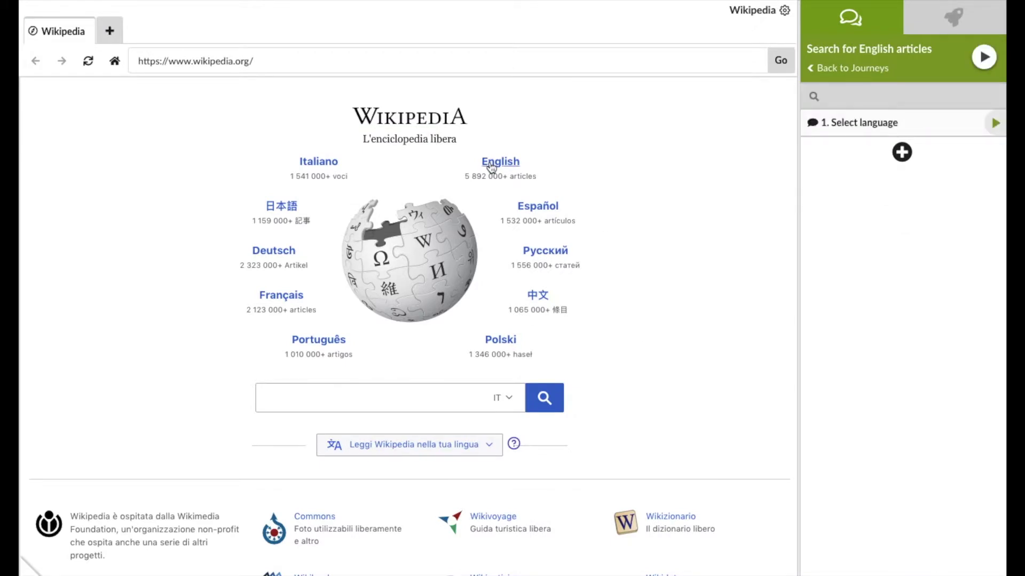
Go to the English Main Page and add a Categories step reading 'You can browse articles by category'.
{"action": "left_click", "coordinate": [491, 165]}
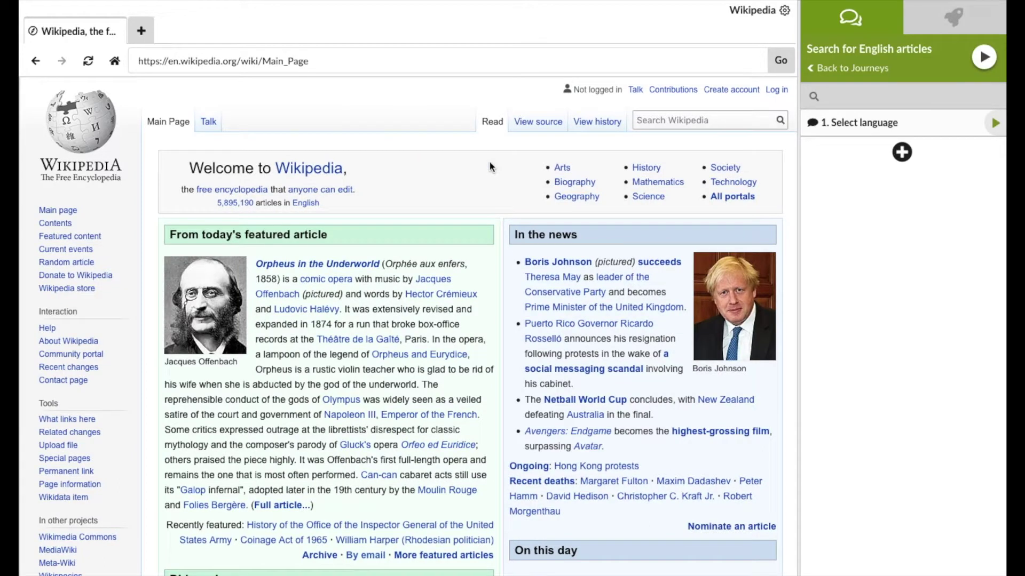
{"action": "left_click", "coordinate": [902, 153]}
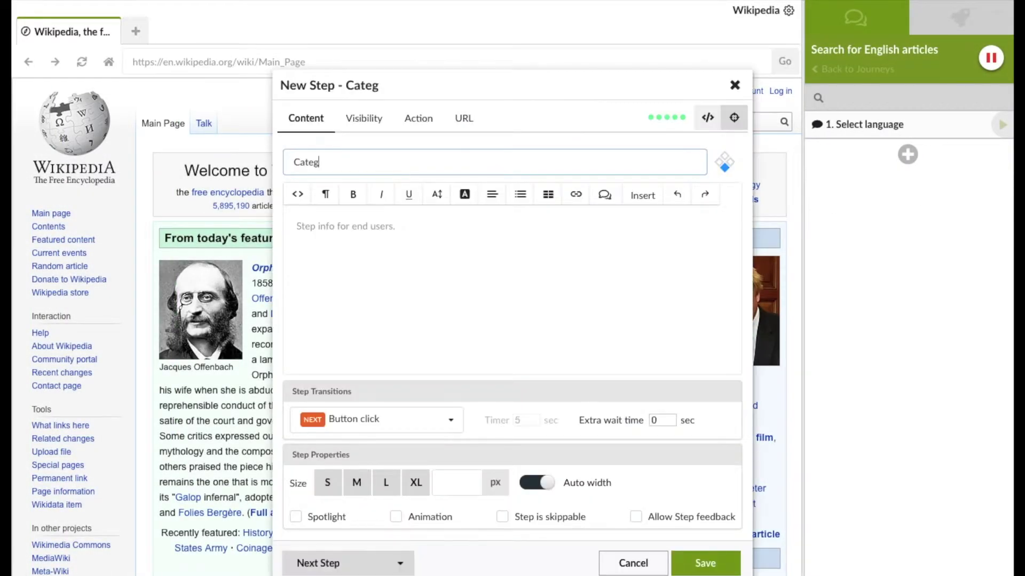
{"action": "left_click", "coordinate": [403, 220]}
{"action": "type", "text": "You can br"}
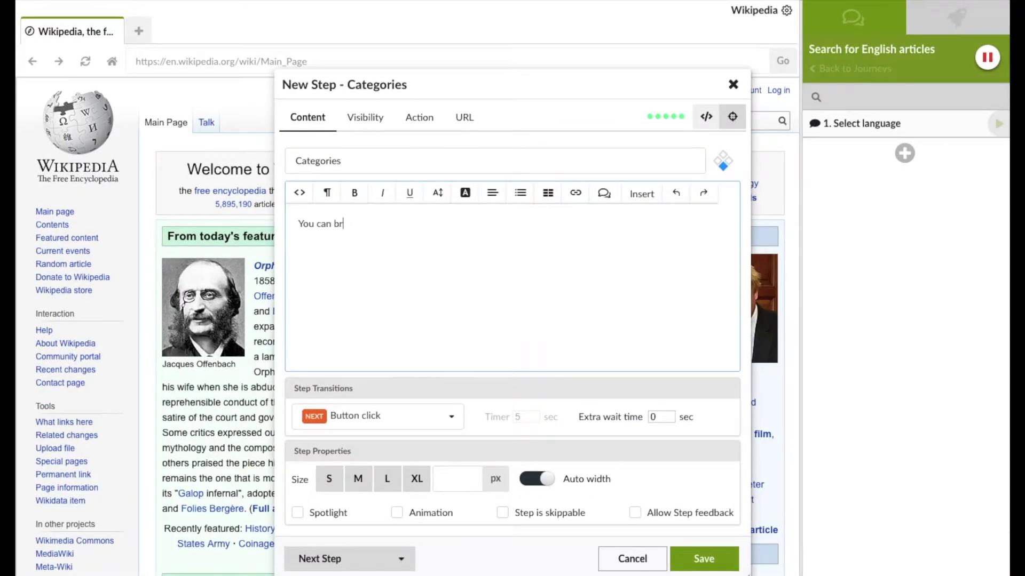
{"action": "type", "text": "owse articles by category"}
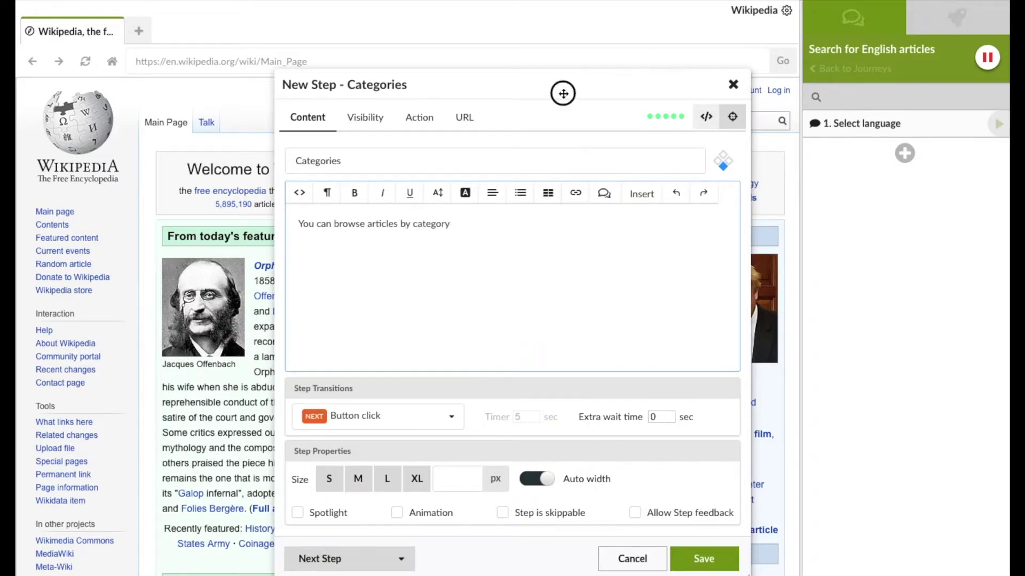
{"action": "left_click_drag", "start_coordinate": [563, 91], "coordinate": [718, 49]}
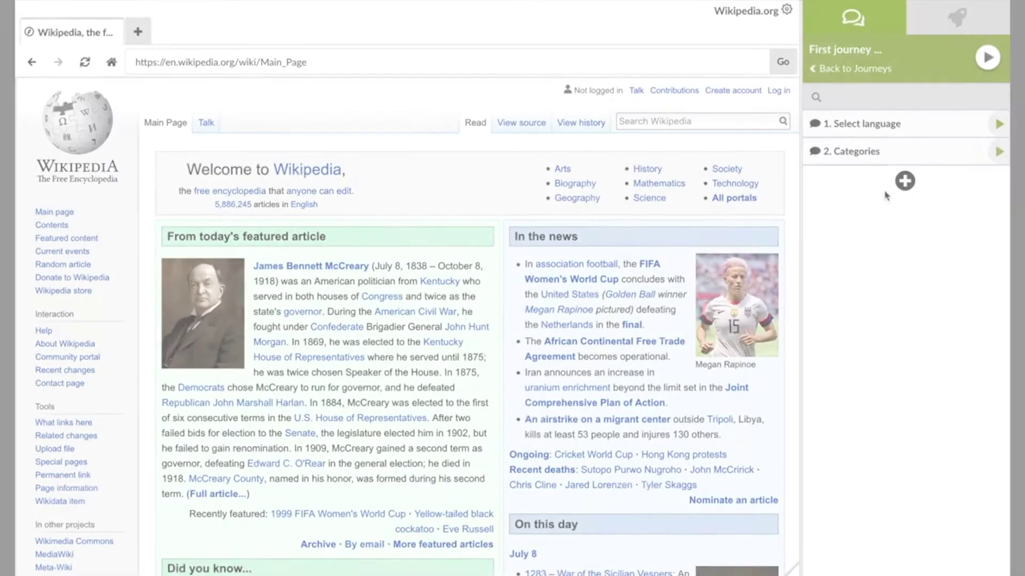
Add and save a 'Search' step on the search box reading 'Or you can search'.
{"action": "mouse_move", "coordinate": [905, 181]}
{"action": "left_click", "coordinate": [903, 211]}
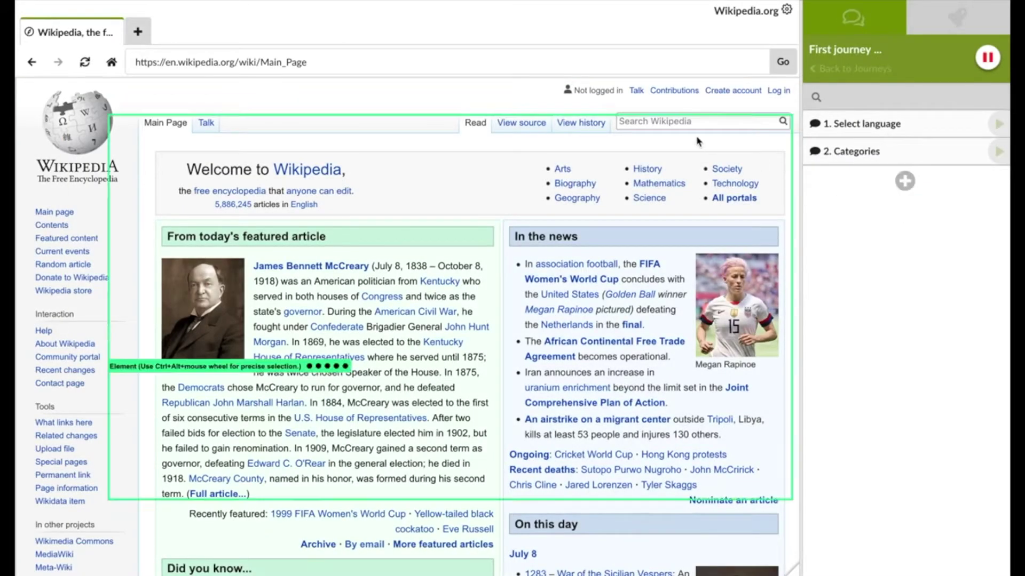
{"action": "left_click", "coordinate": [635, 122]}
{"action": "type", "text": "Search"}
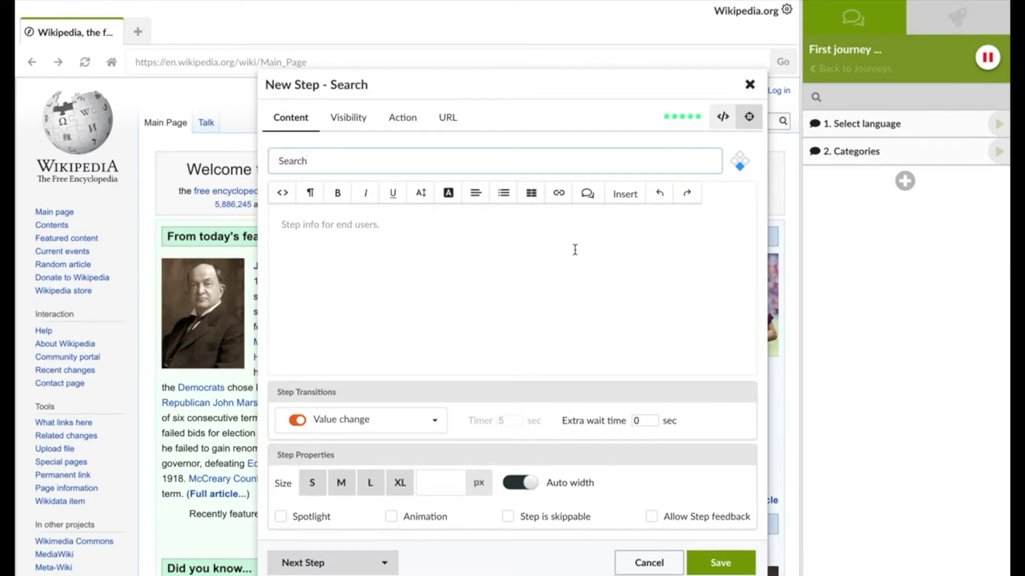
{"action": "left_click", "coordinate": [574, 247]}
{"action": "type", "text": "Or you can search"}
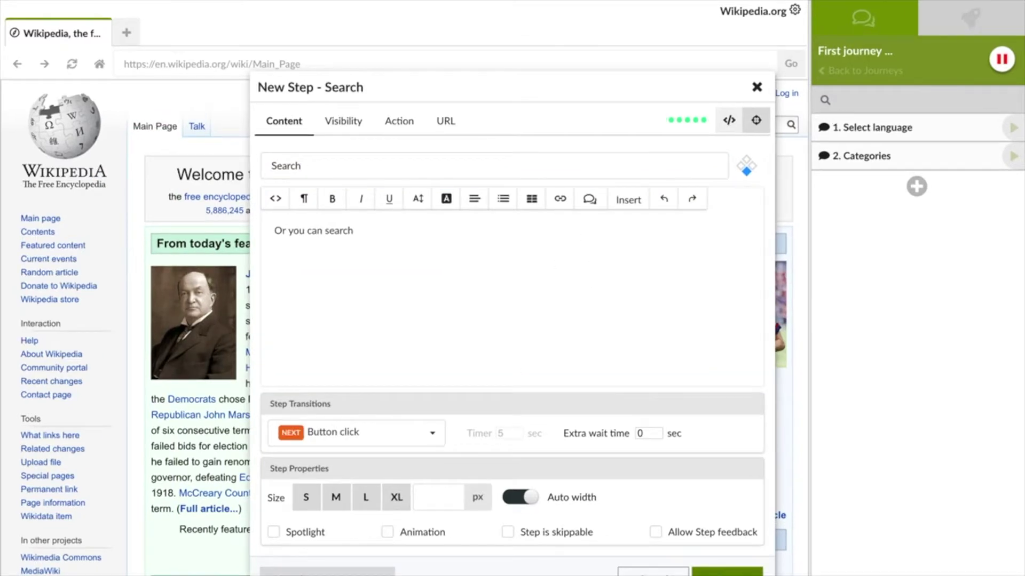
{"action": "left_click", "coordinate": [720, 563]}
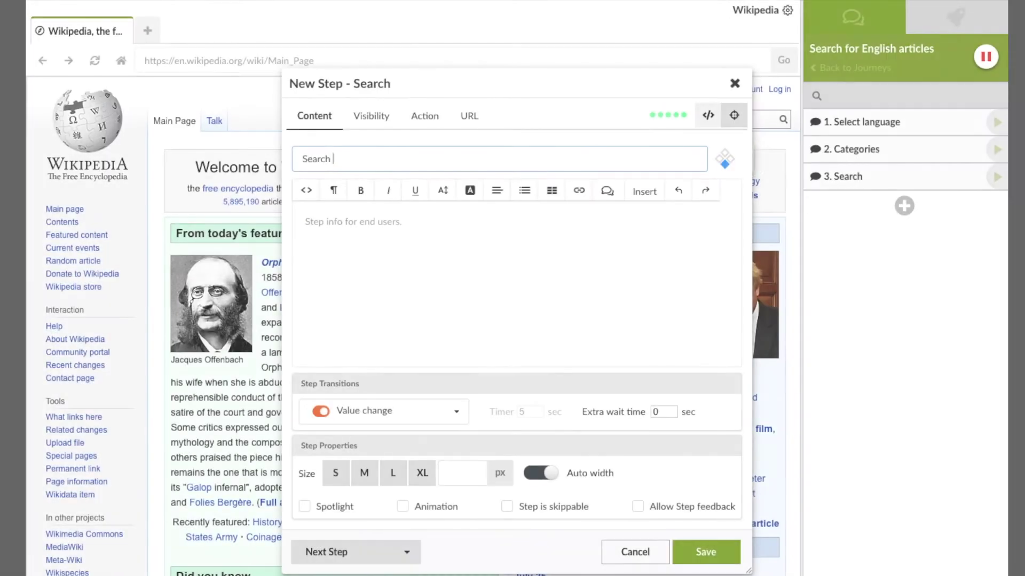
Save a fourth step, 'Search for Turin', with the text 'Let's try searching for Turin'.
{"action": "type", "text": "for"}
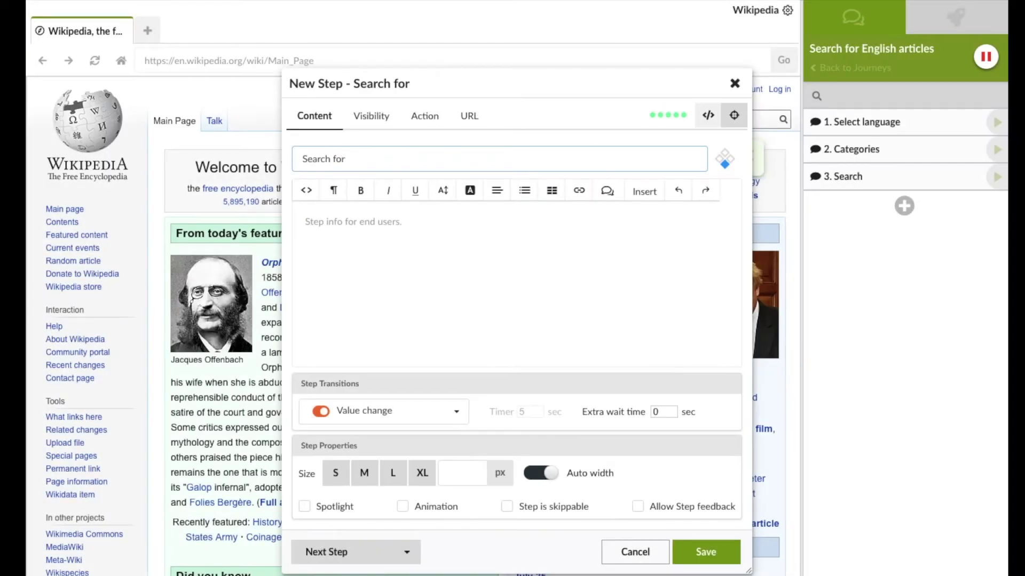
{"action": "type", "text": " Turin"}
{"action": "left_click", "coordinate": [550, 226]}
{"action": "type", "text": "Let's t"}
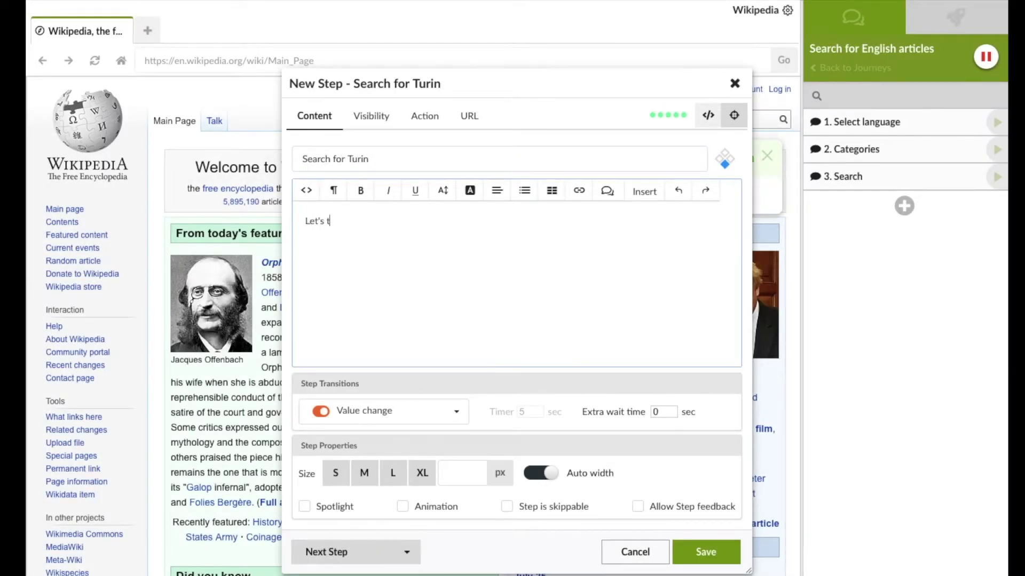
{"action": "type", "text": "ry searching for Turin"}
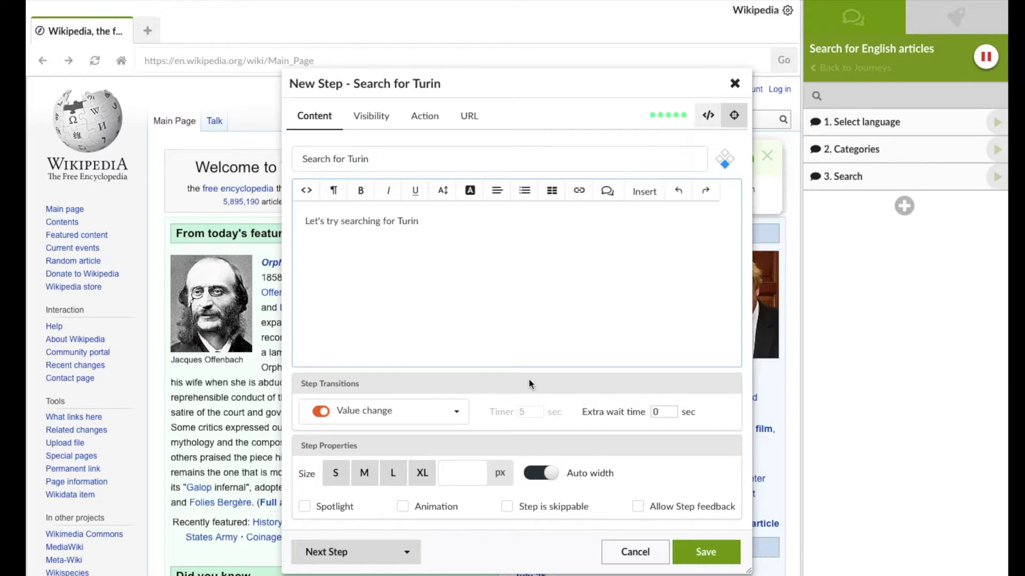
{"action": "left_click_drag", "start_coordinate": [561, 79], "coordinate": [500, 53]}
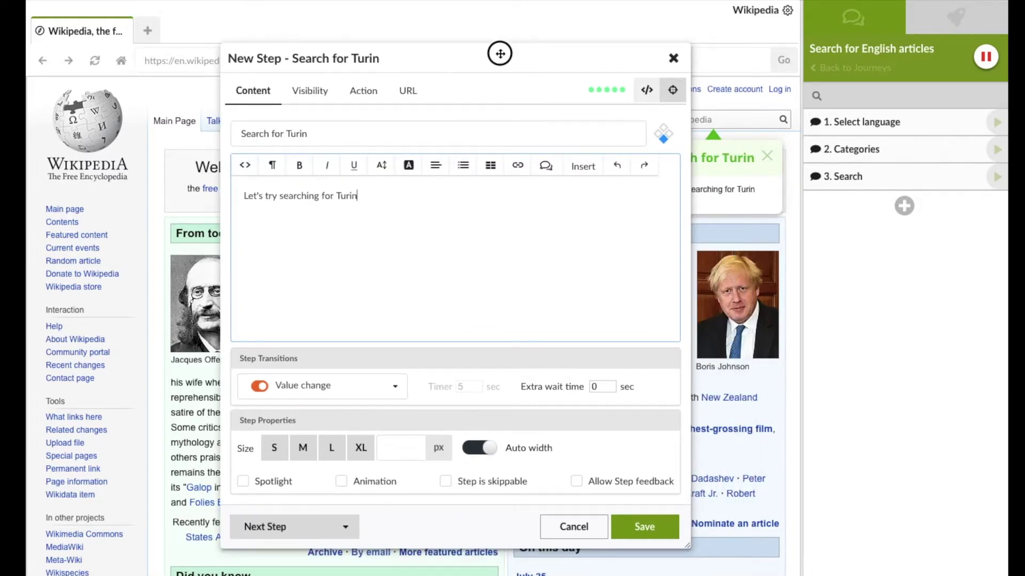
{"action": "left_click_drag", "start_coordinate": [499, 54], "coordinate": [417, 50]}
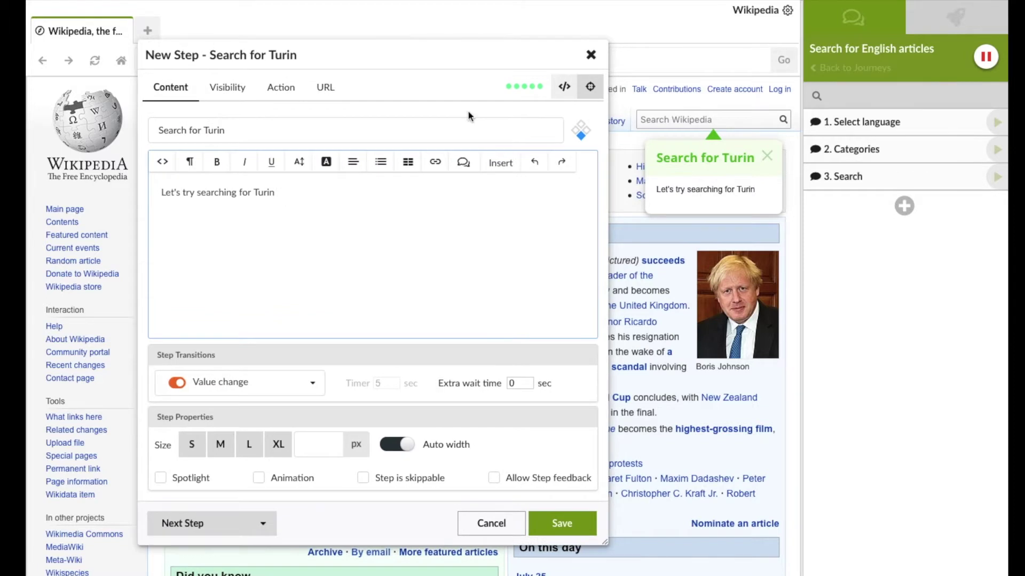
{"action": "left_click", "coordinate": [556, 524]}
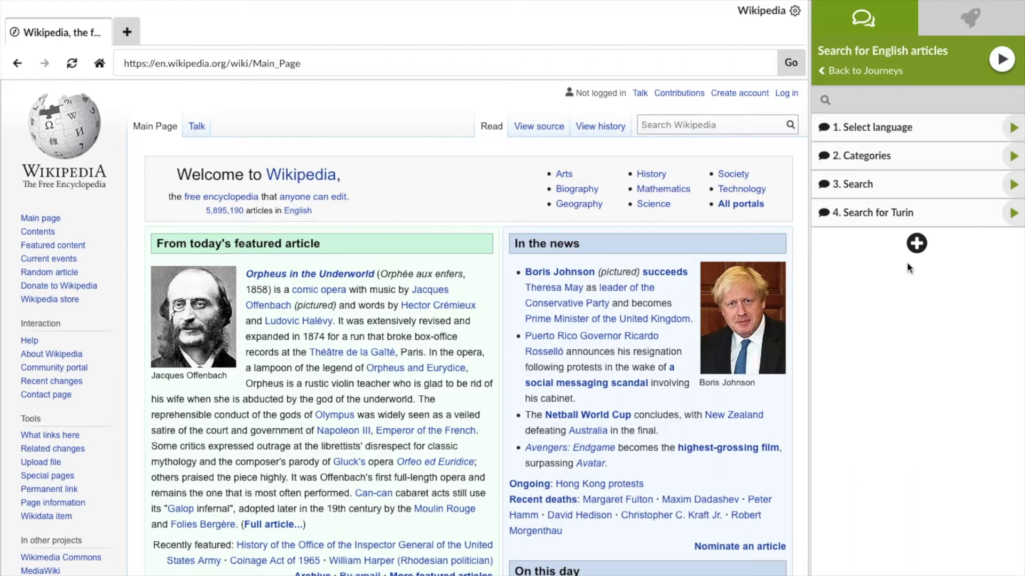
Play the journey through on Wikipedia, searching 'Turin' and opening the Turin article.
{"action": "left_click", "coordinate": [1008, 64]}
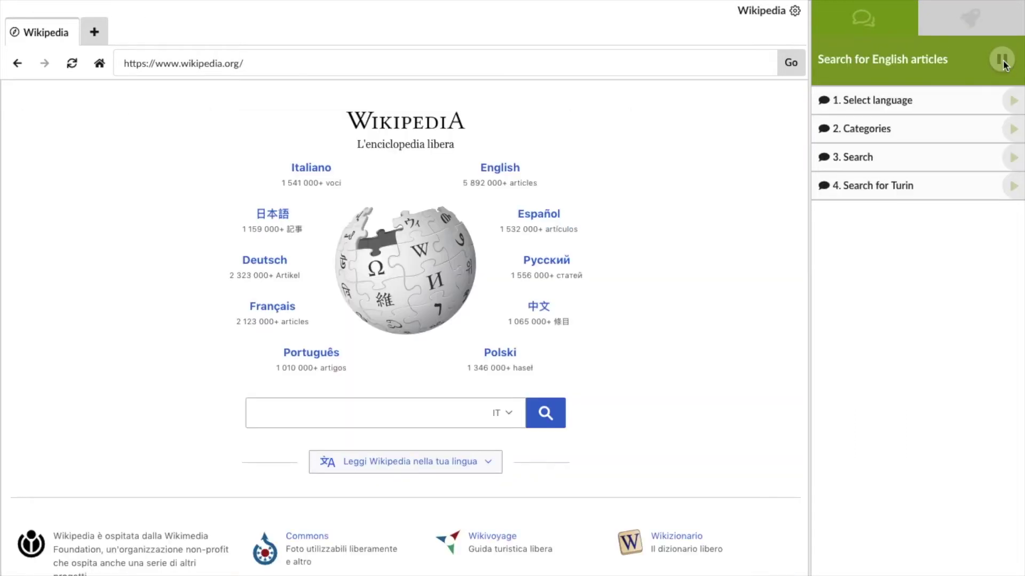
{"action": "left_click", "coordinate": [510, 177]}
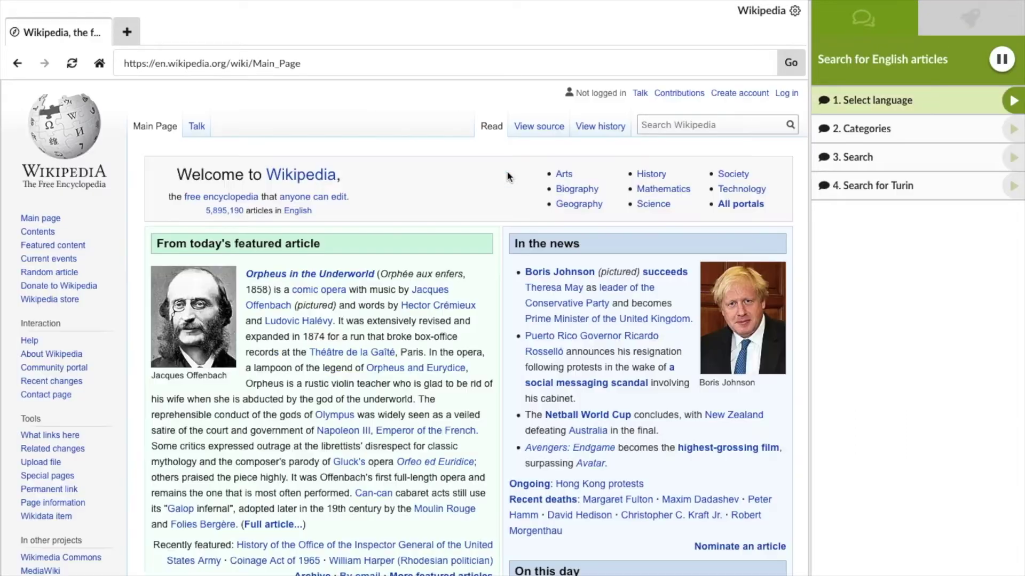
{"action": "left_click", "coordinate": [504, 318]}
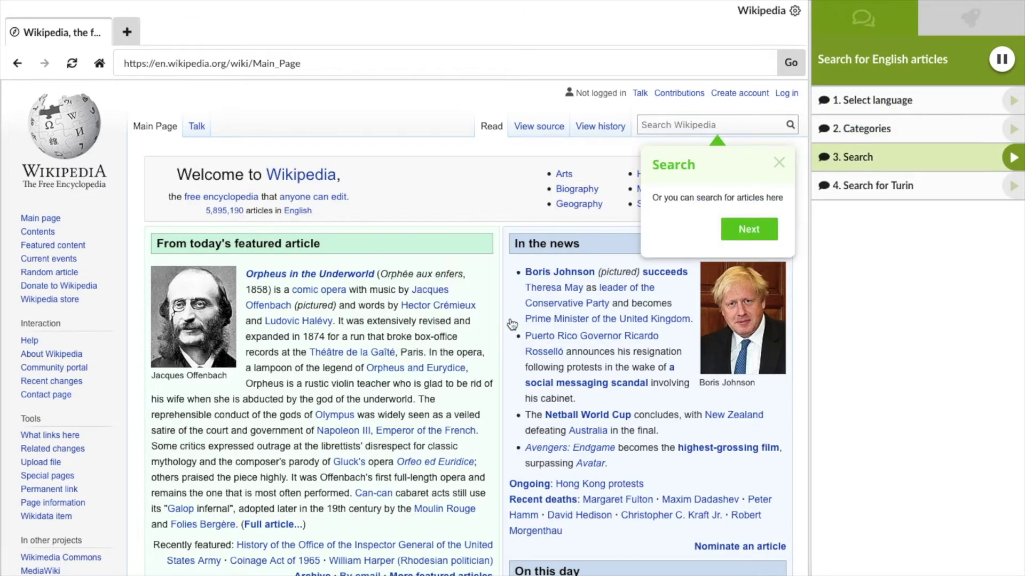
{"action": "left_click", "coordinate": [748, 230]}
{"action": "left_click", "coordinate": [693, 125]}
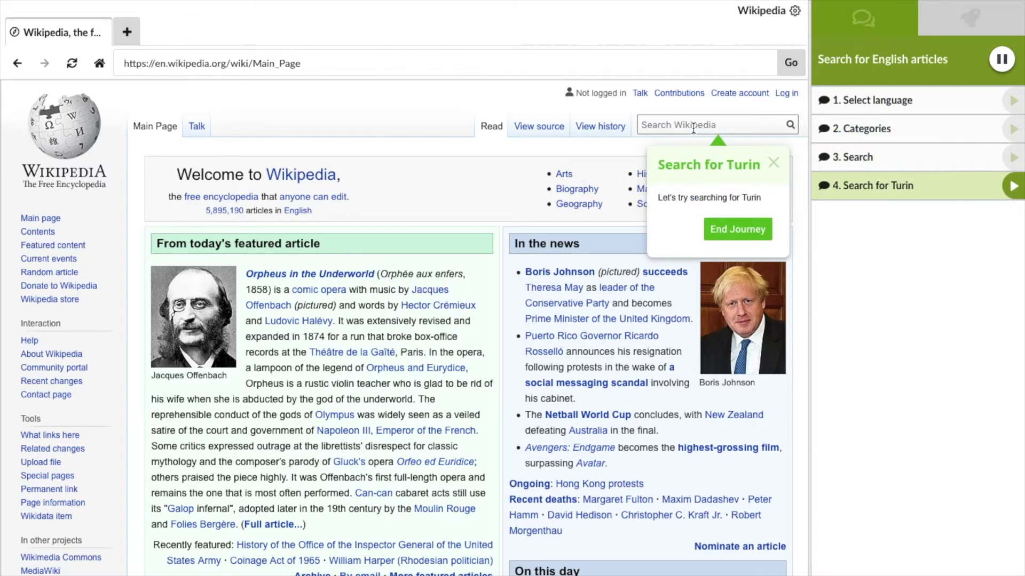
{"action": "type", "text": "Turin"}
{"action": "left_click", "coordinate": [729, 235]}
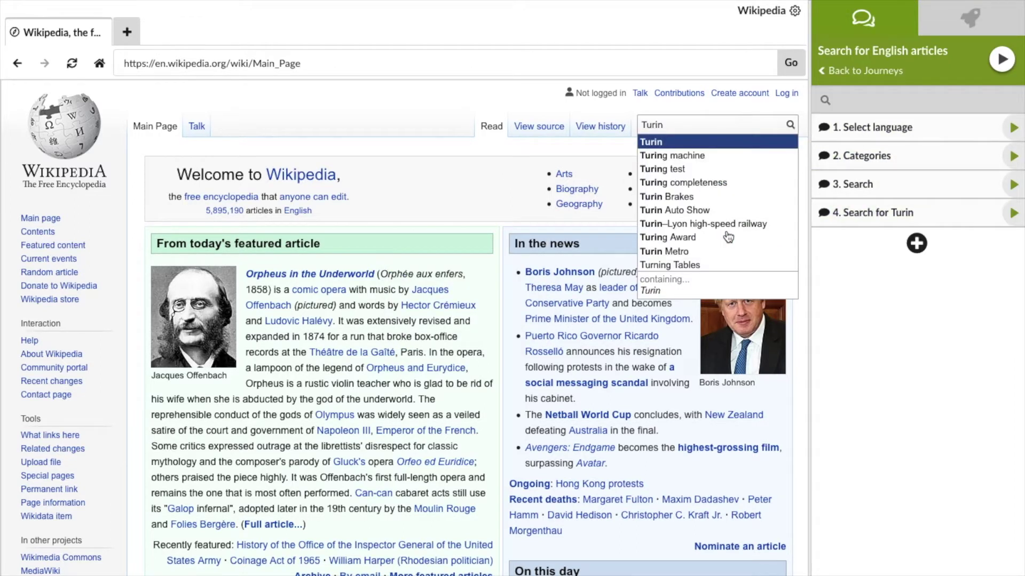
{"action": "left_click", "coordinate": [710, 142]}
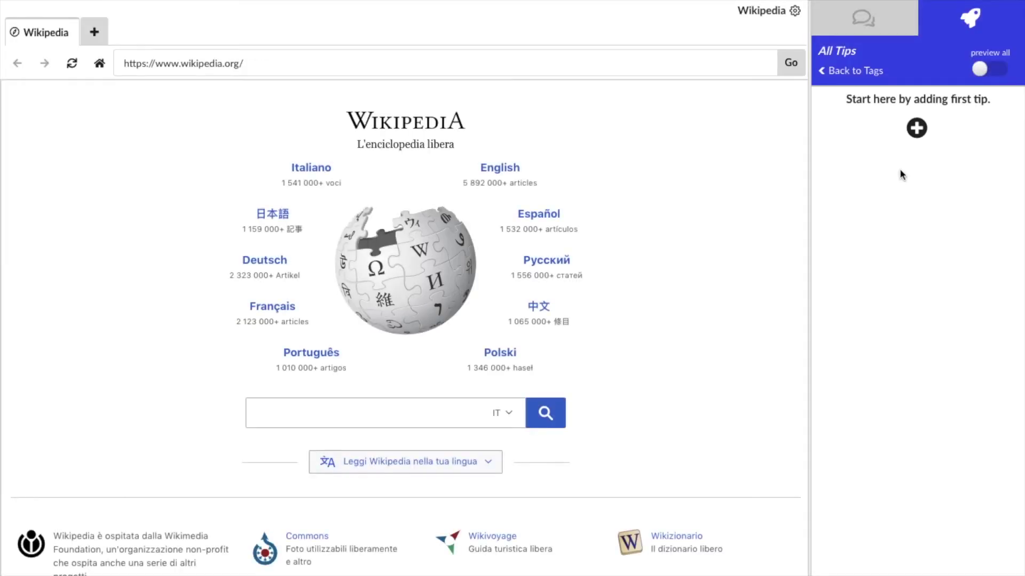
Start a new tip attached to Wikipedia's language selector button.
{"action": "left_click", "coordinate": [970, 20]}
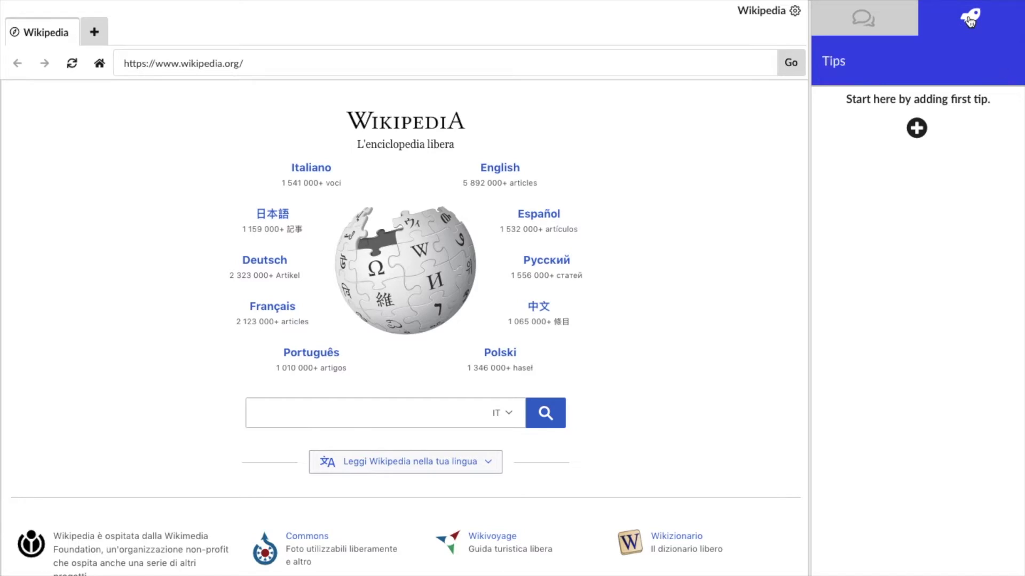
{"action": "left_click", "coordinate": [917, 129]}
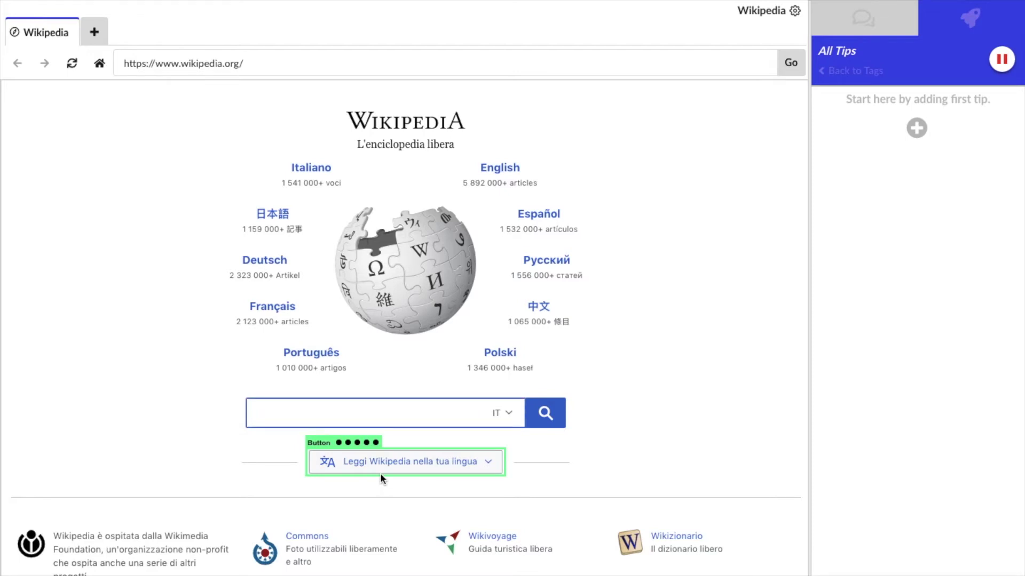
{"action": "left_click", "coordinate": [432, 462]}
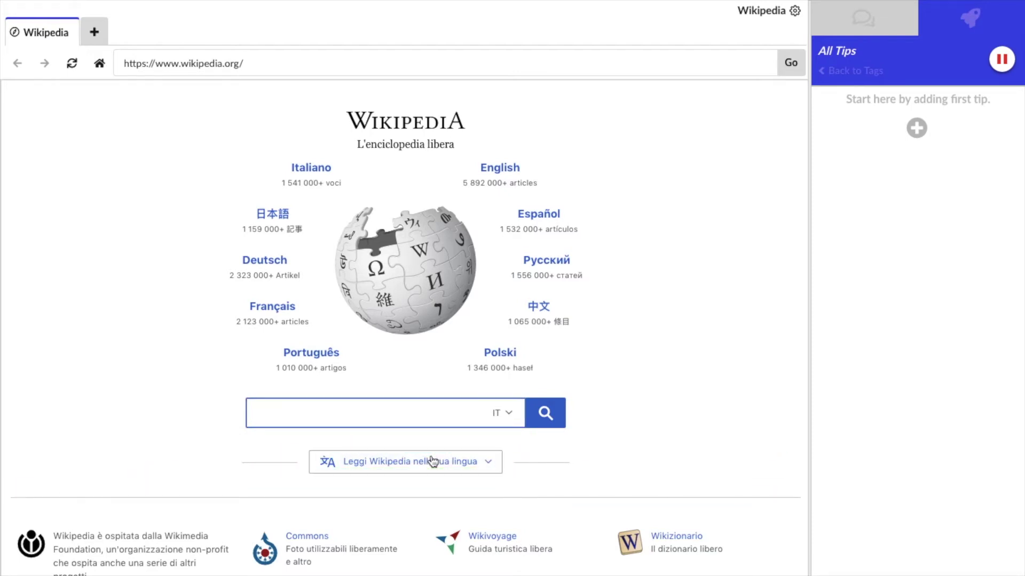
{"action": "left_click_drag", "start_coordinate": [436, 100], "coordinate": [729, 86]}
Name the tip 'Language button' with text 'Click here to change the language you wish to read your articles in'.
{"action": "type", "text": "Language button"}
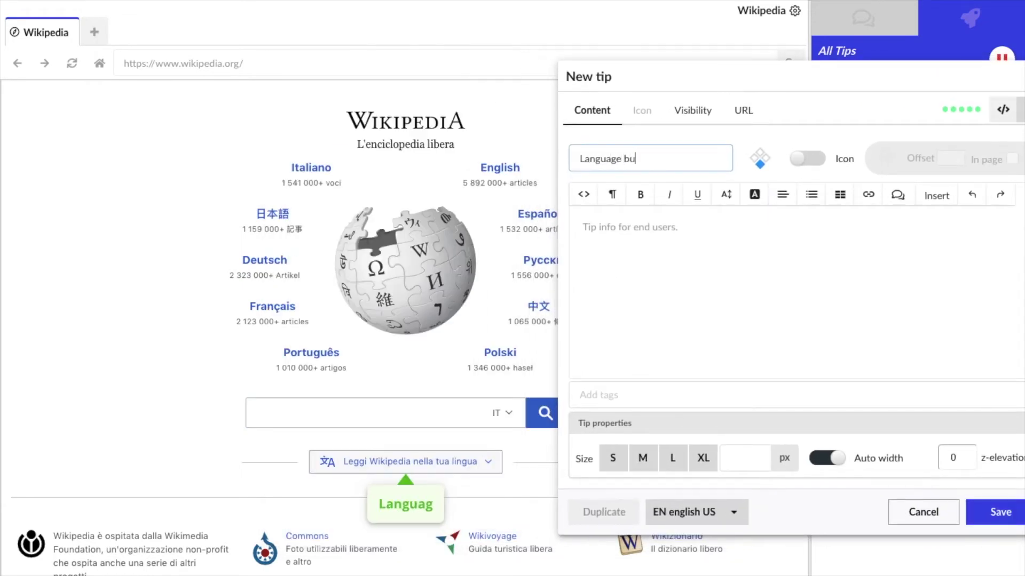
{"action": "left_click", "coordinate": [677, 247]}
{"action": "type", "text": "click here to change the language "}
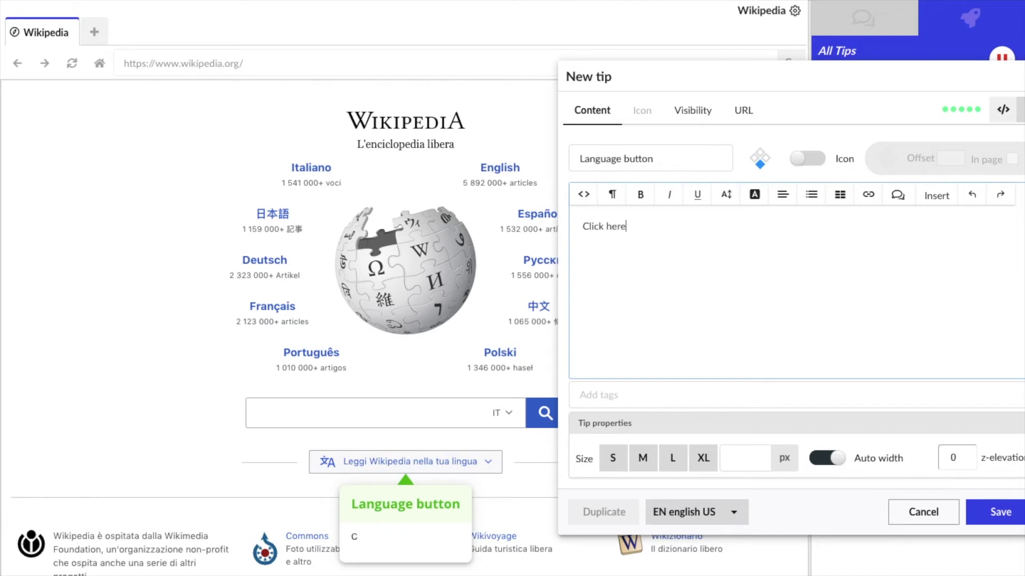
{"action": "type", "text": "of"}
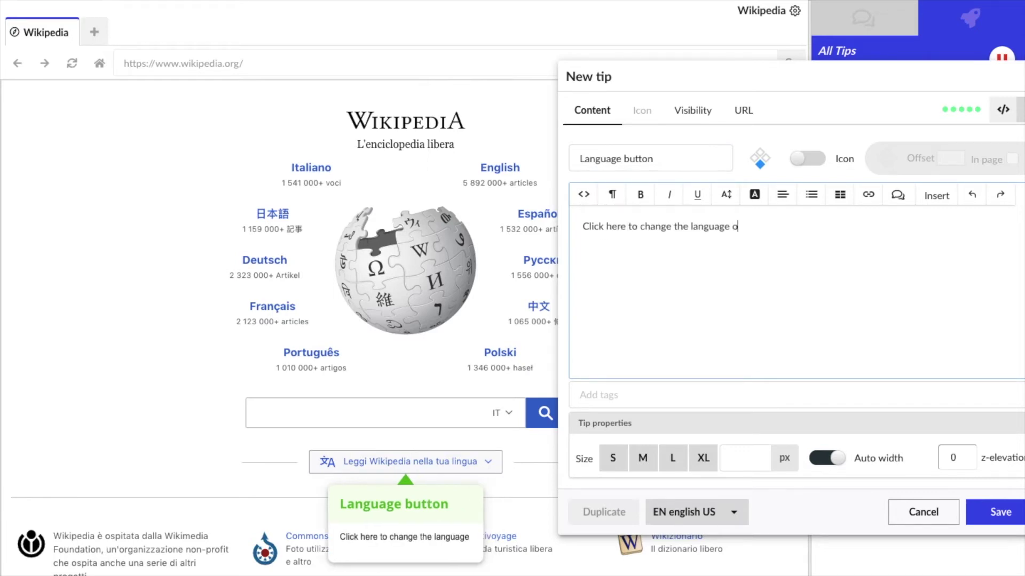
{"action": "key", "text": "BackSpace"}
{"action": "key", "text": "BackSpace"}
{"action": "type", "text": "you wish to read your a"}
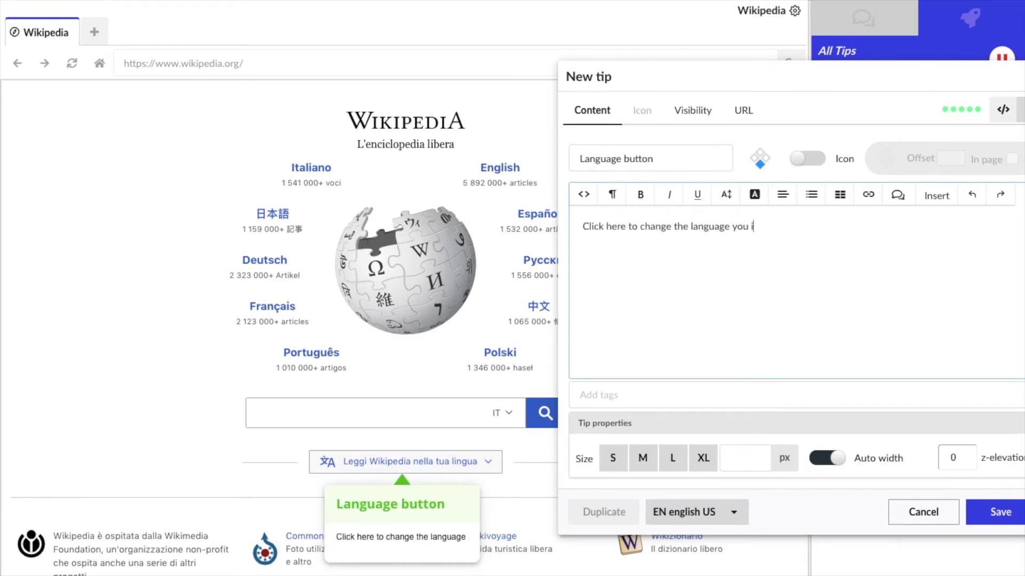
{"action": "type", "text": "rticles"}
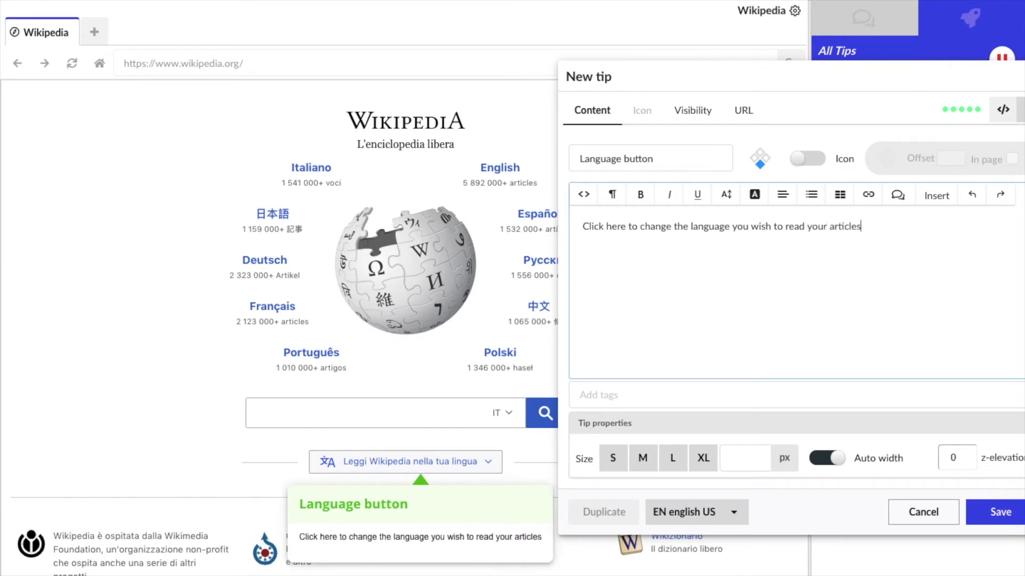
{"action": "type", "text": " in"}
{"action": "left_click_drag", "start_coordinate": [758, 82], "coordinate": [725, 34]}
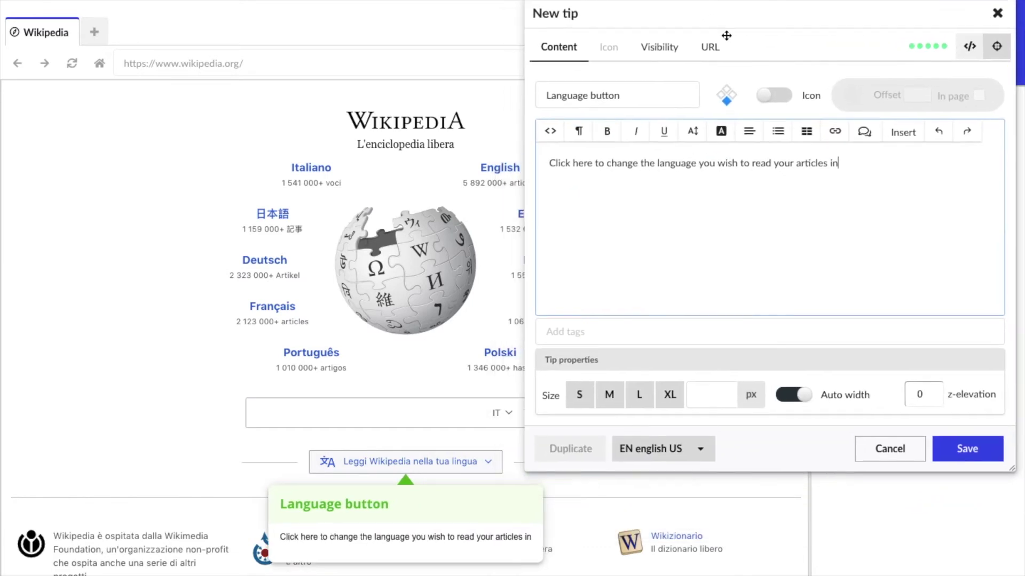
Give the Language button tip fixed size S (240 px) and a dark-blue question-mark icon.
{"action": "left_click", "coordinate": [579, 395]}
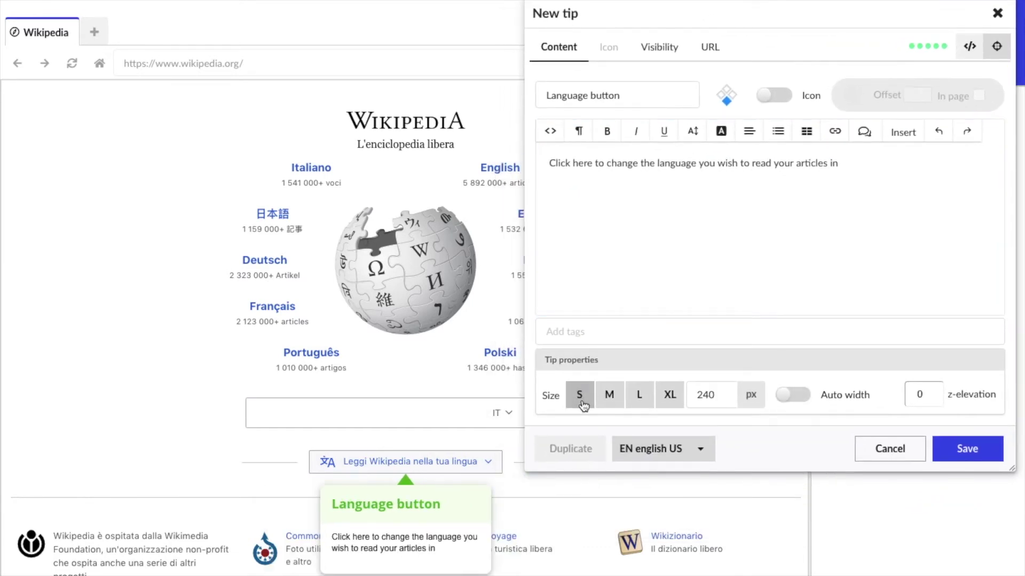
{"action": "left_click", "coordinate": [774, 95]}
{"action": "left_click_drag", "start_coordinate": [708, 17], "coordinate": [806, 17]}
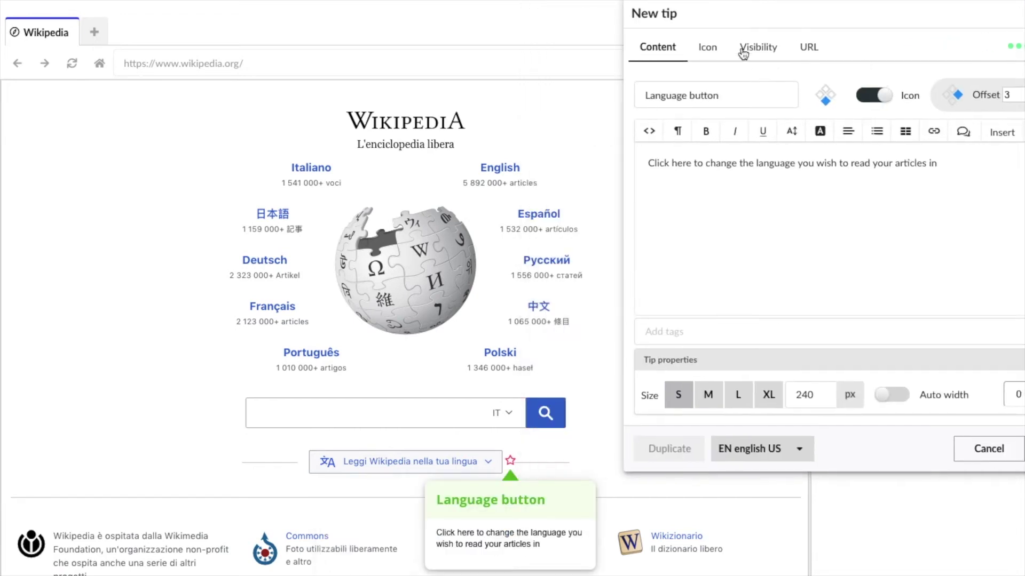
{"action": "left_click", "coordinate": [709, 49]}
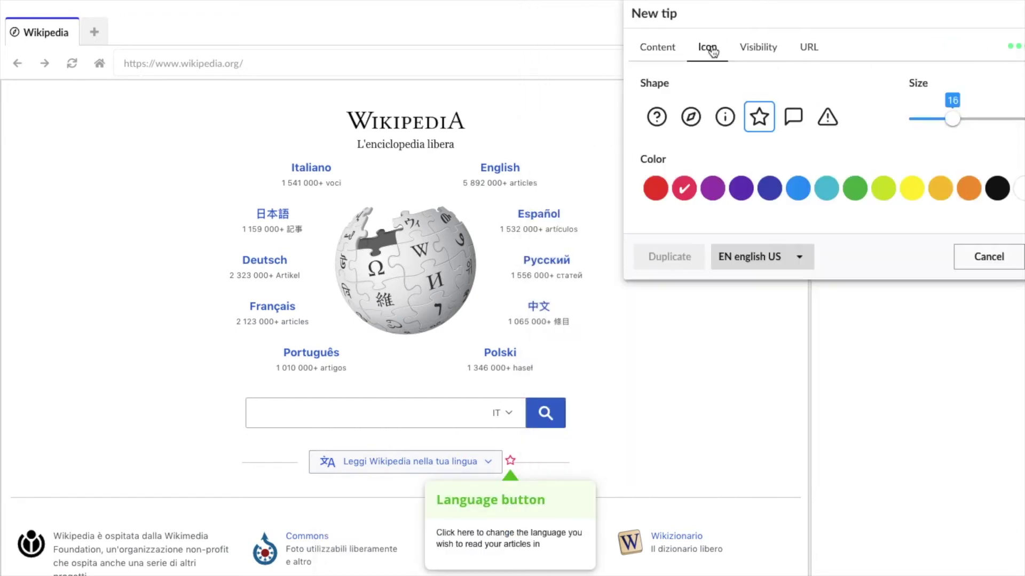
{"action": "left_click", "coordinate": [767, 189]}
{"action": "left_click", "coordinate": [660, 123]}
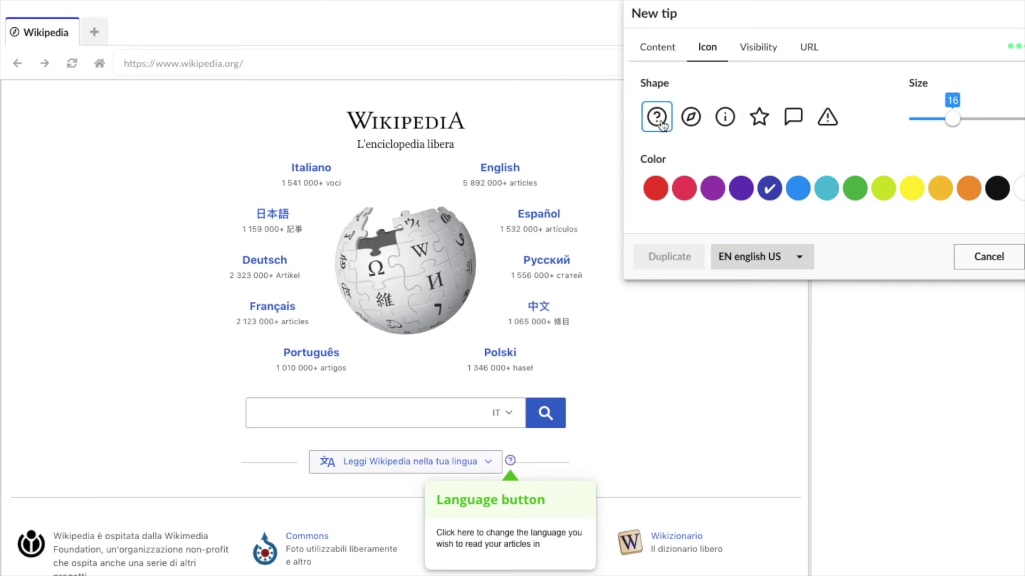